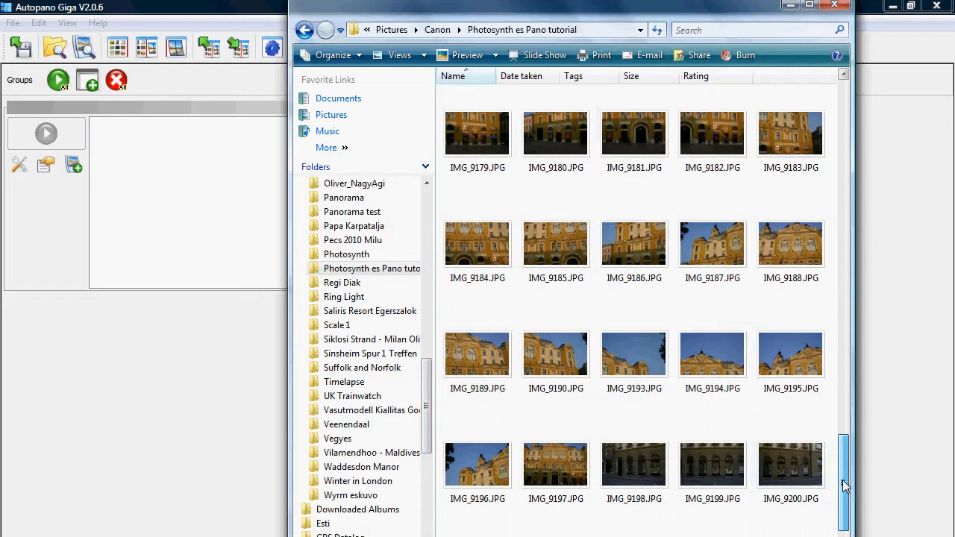
- Add photos IMG_9176.JPG through IMG_9197.JPG from the Photosynth es Pano tutorial folder to a new image group in Autopano Giga
left_click(570, 409, "shift")
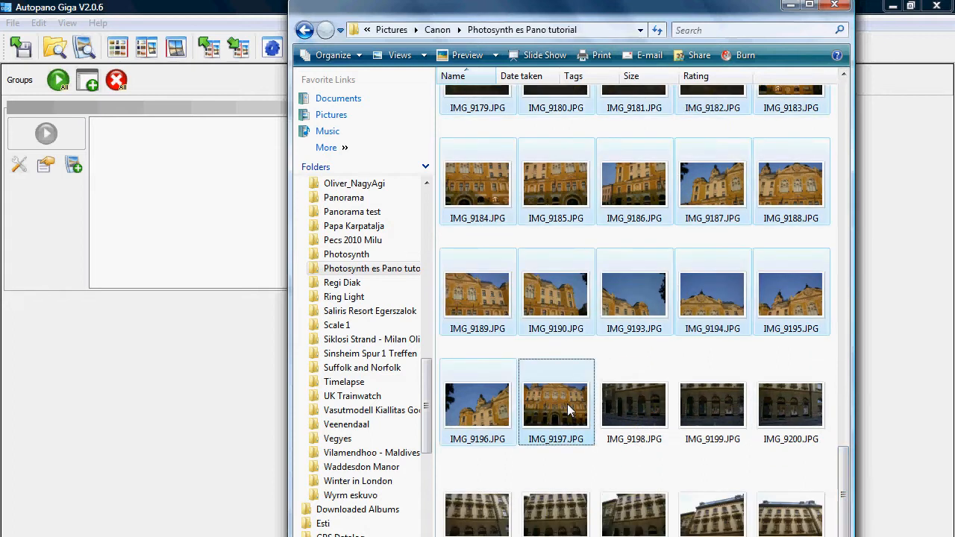
left_click_drag(493, 407, 152, 165)
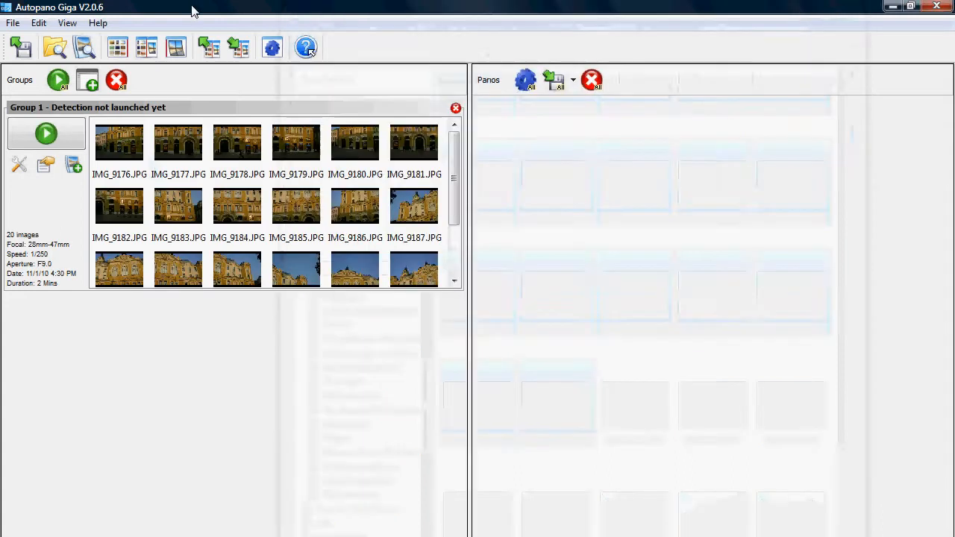
left_click(193, 8)
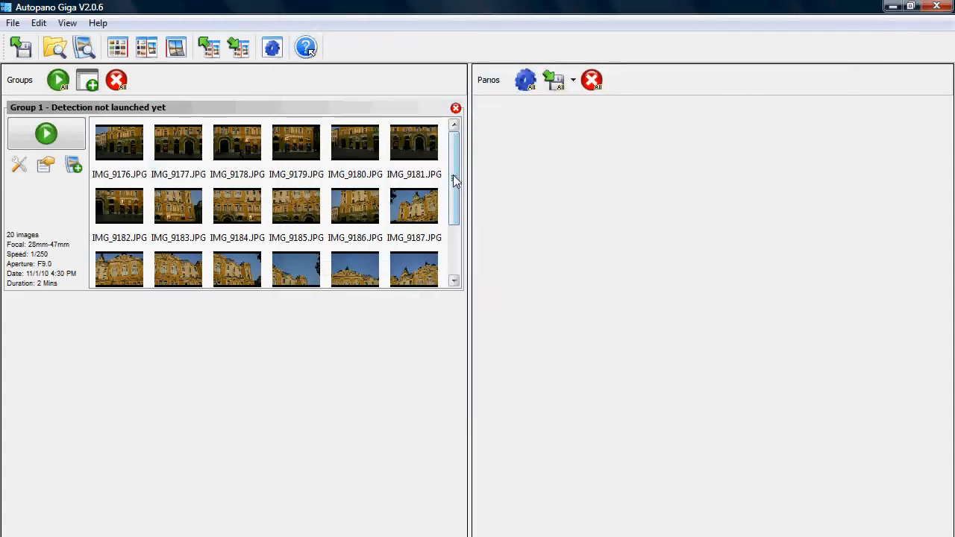
- Run panorama detection on Group 1 and open the detected panorama in the editor
left_click_drag(454, 170, 457, 224)
left_click(45, 137)
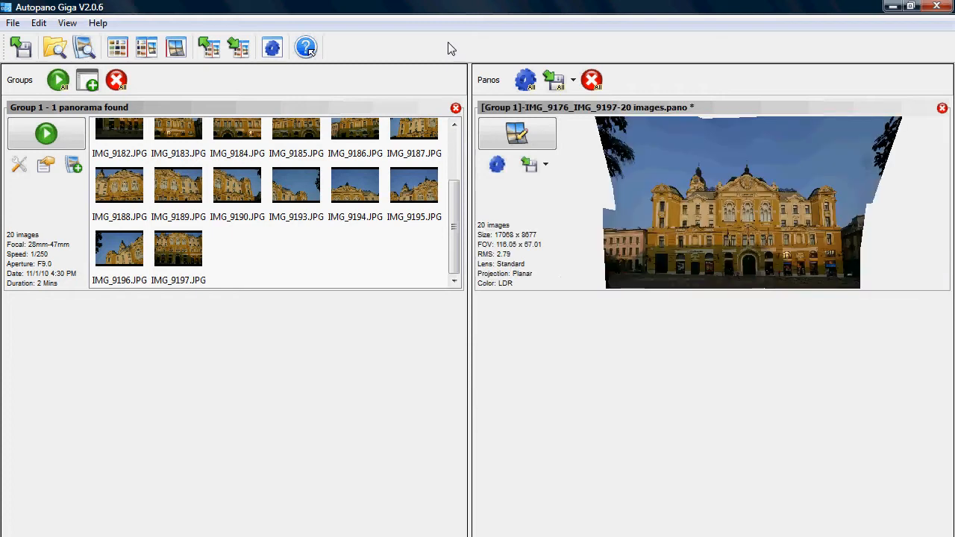
left_click(521, 132)
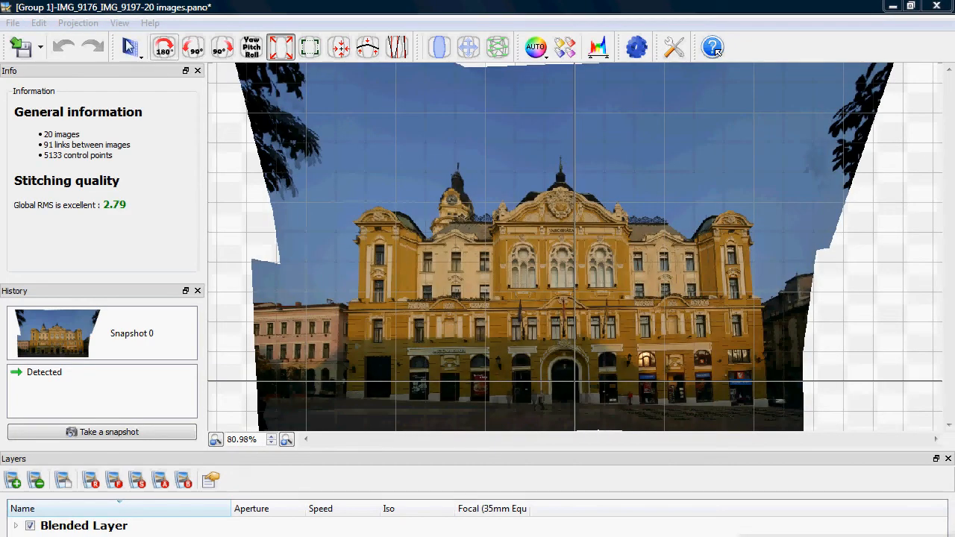
- Try the Cylinder projection on the panorama, check the distortion, and return the projection to Planar
left_click(142, 57)
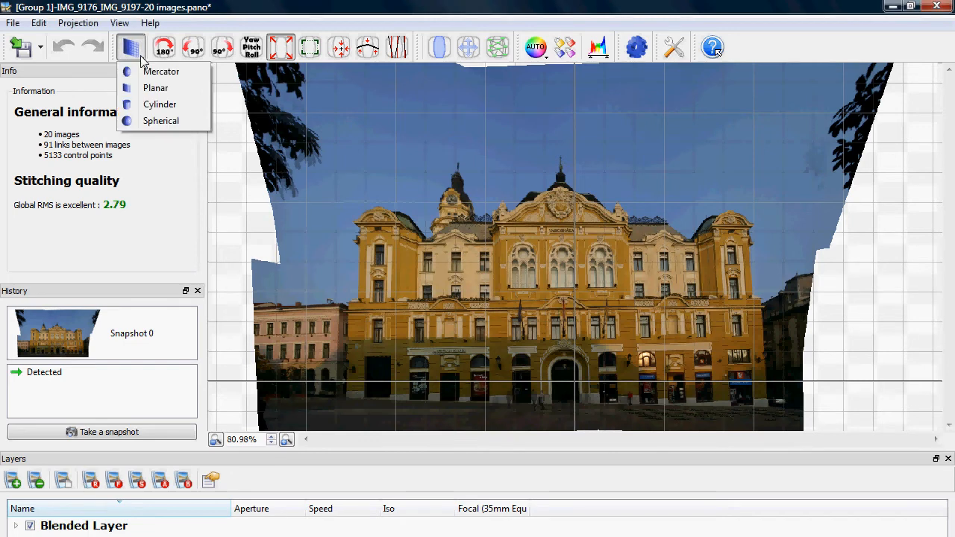
left_click(164, 104)
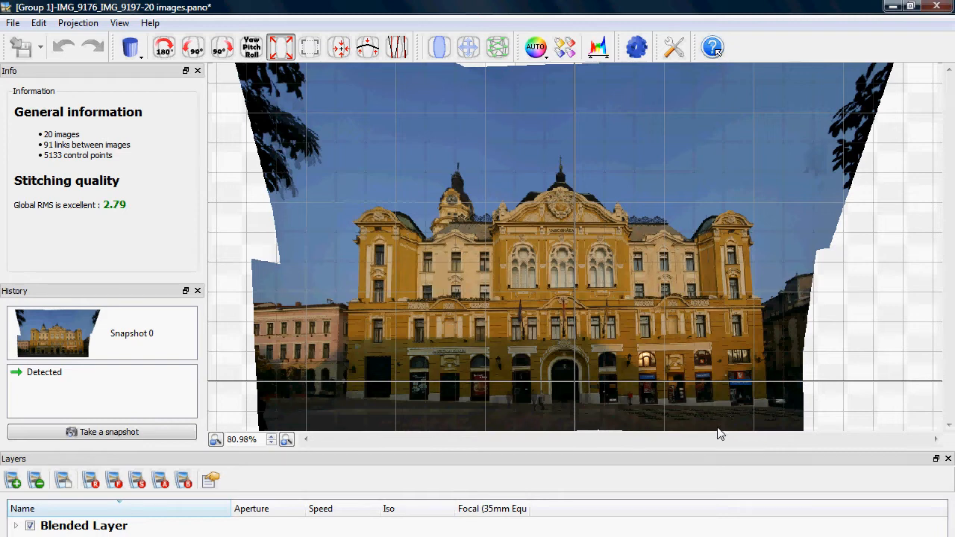
left_click(798, 535)
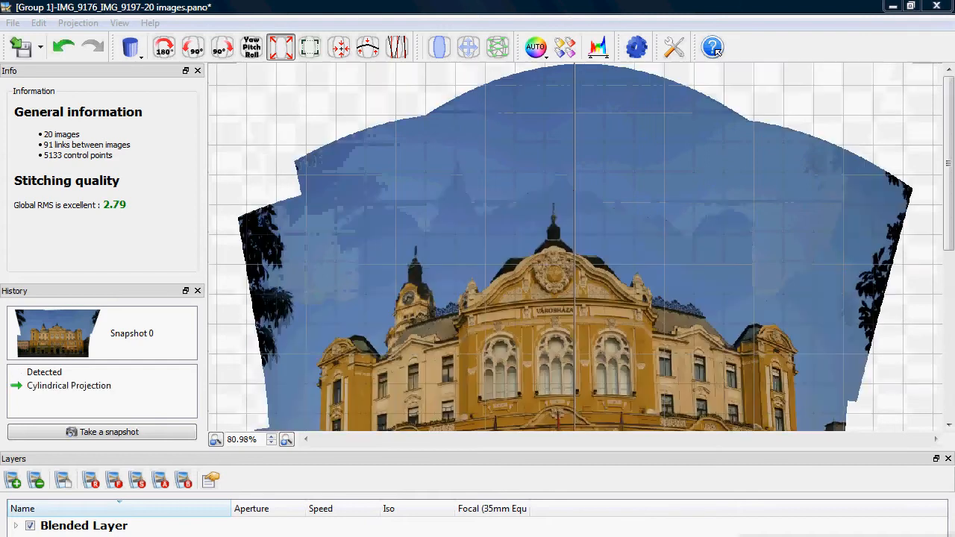
mouse_move(950, 221)
left_mouse_down()
mouse_move(953, 369)
mouse_move(954, 220)
left_mouse_up()
left_click(131, 47)
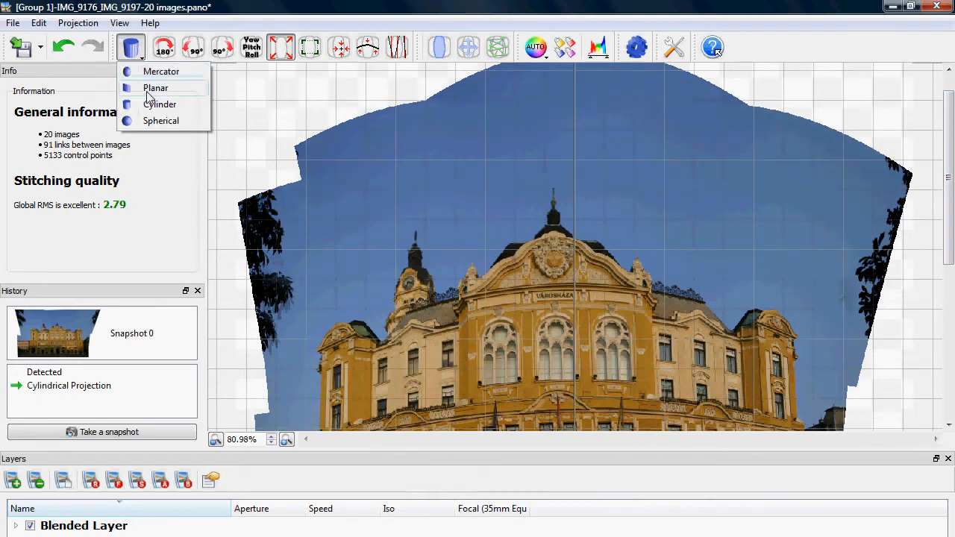
left_click(153, 87)
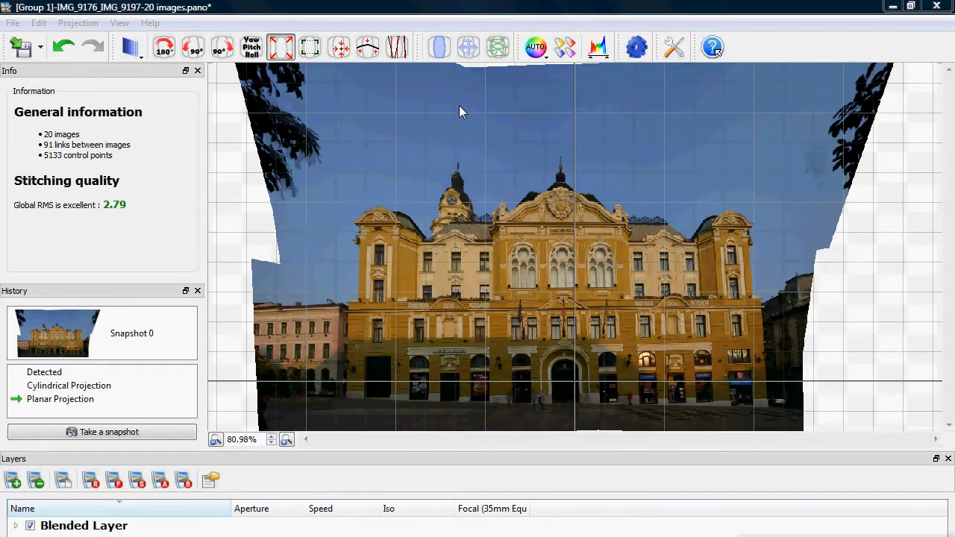
left_click(138, 57)
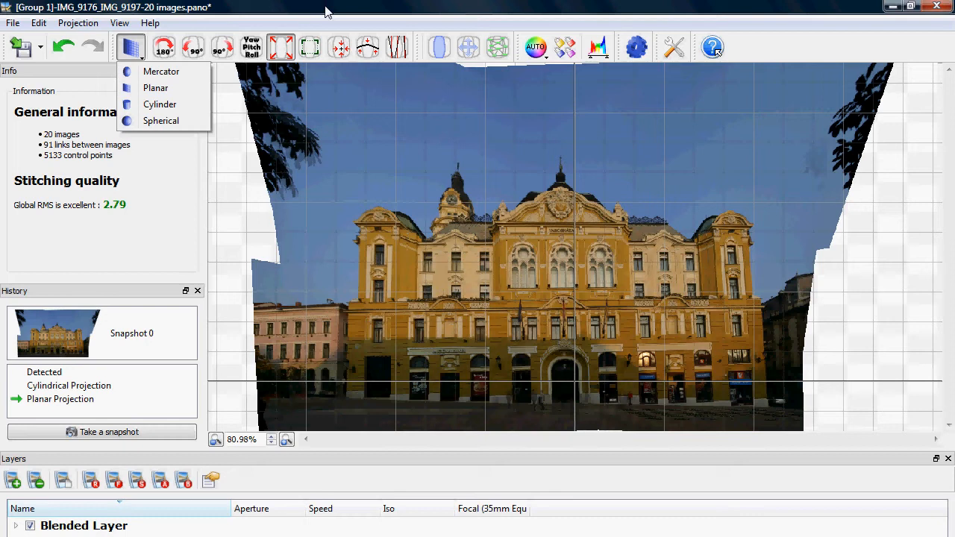
left_click(310, 49)
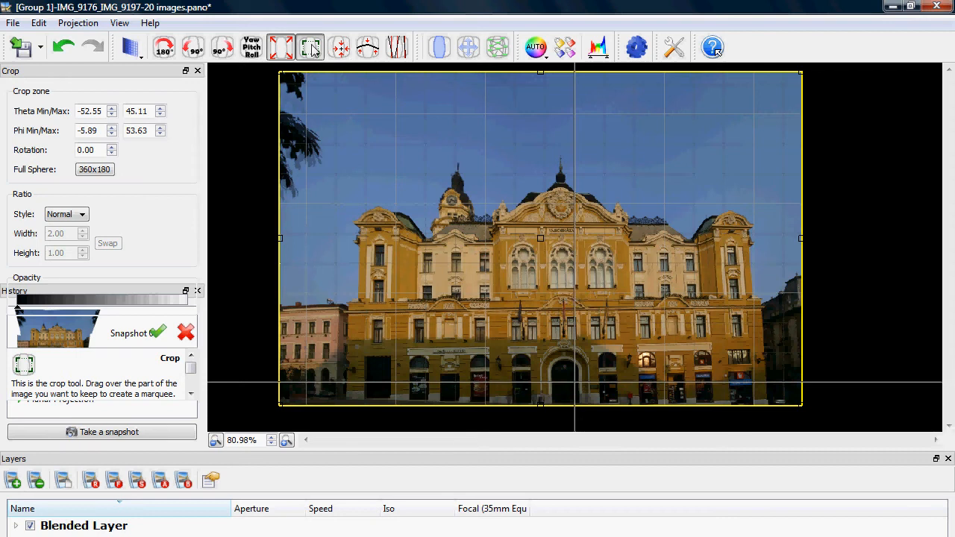
left_click(311, 49)
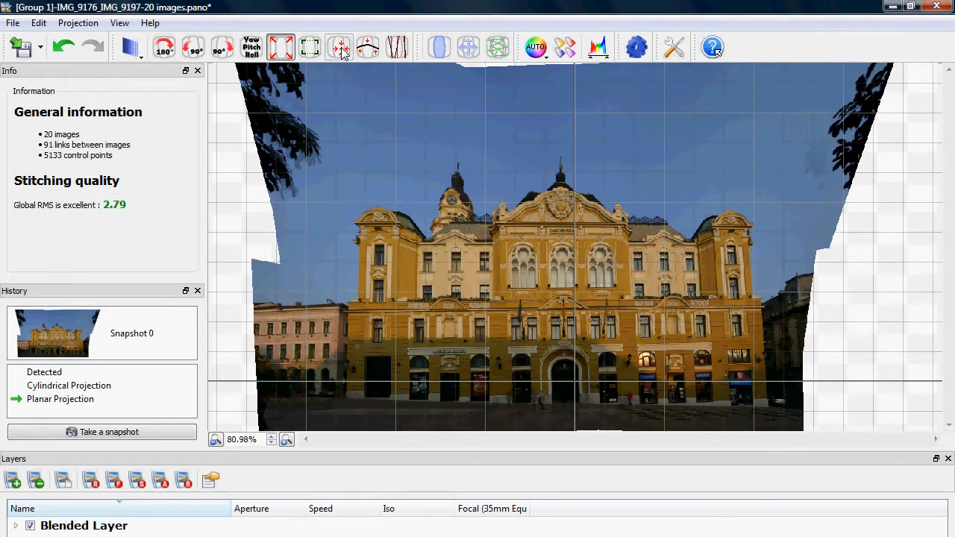
left_click(341, 49)
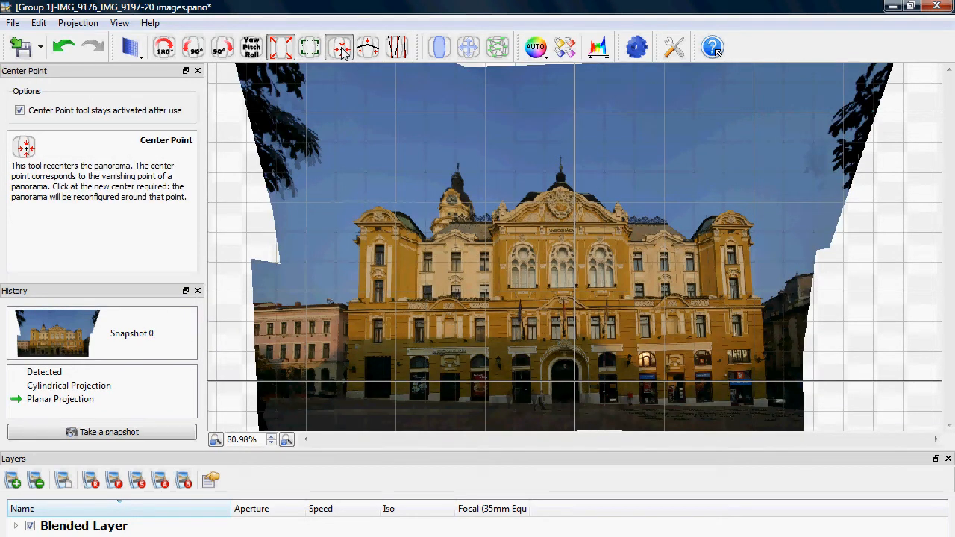
- Examine how the individual source photos are placed in the panorama using Layers Mode
left_click(442, 53)
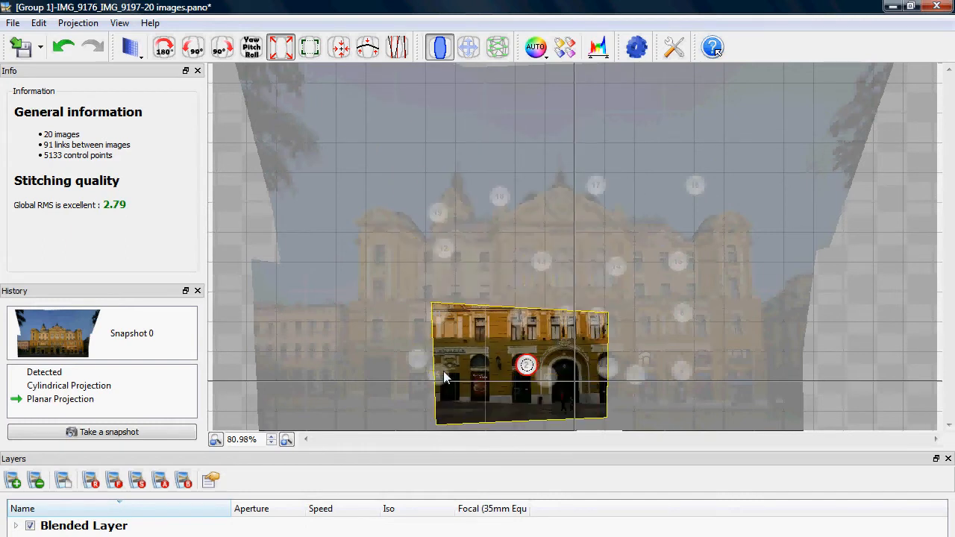
left_click_drag(420, 363, 440, 317)
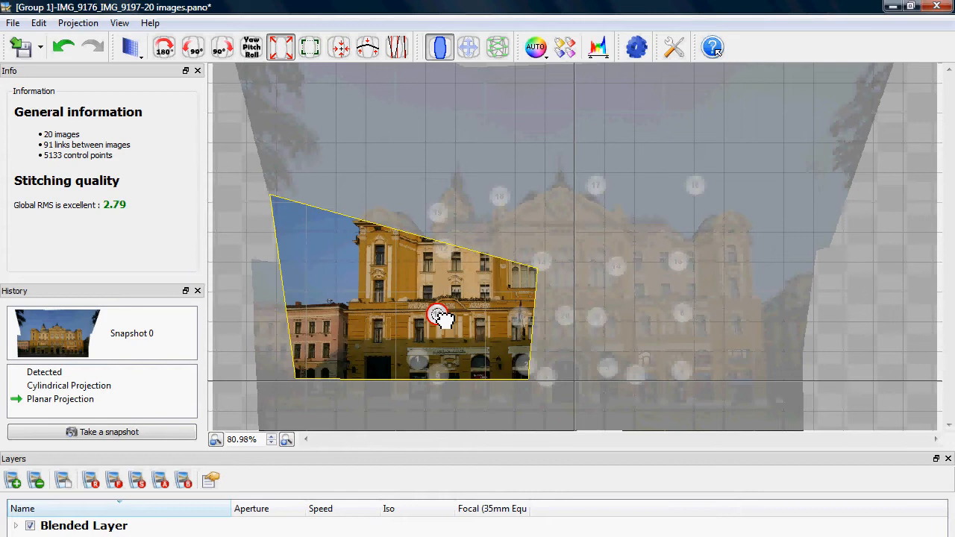
left_click(440, 48)
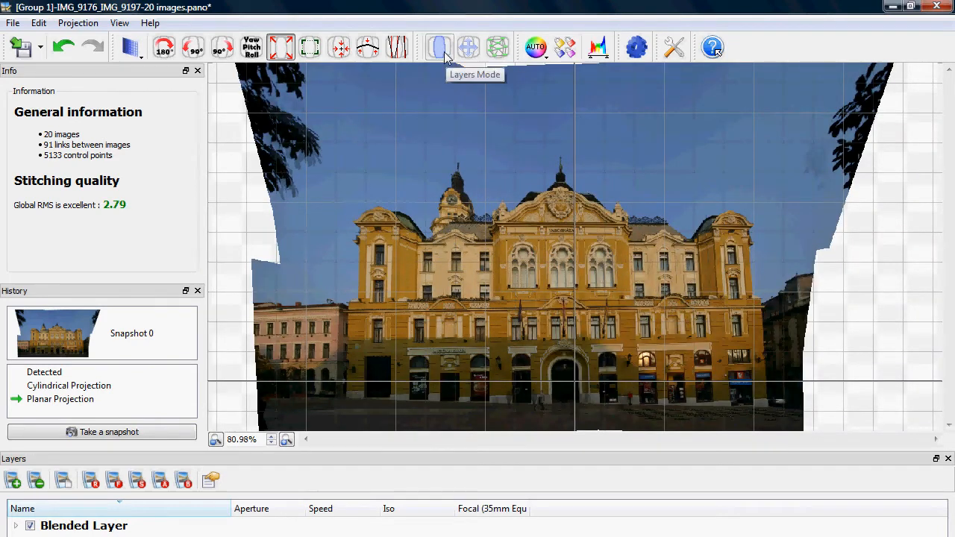
- Crop the panorama around the yellow building to Theta -48.01 to 43.27 and Phi -9.26 to 46.65
left_click(309, 49)
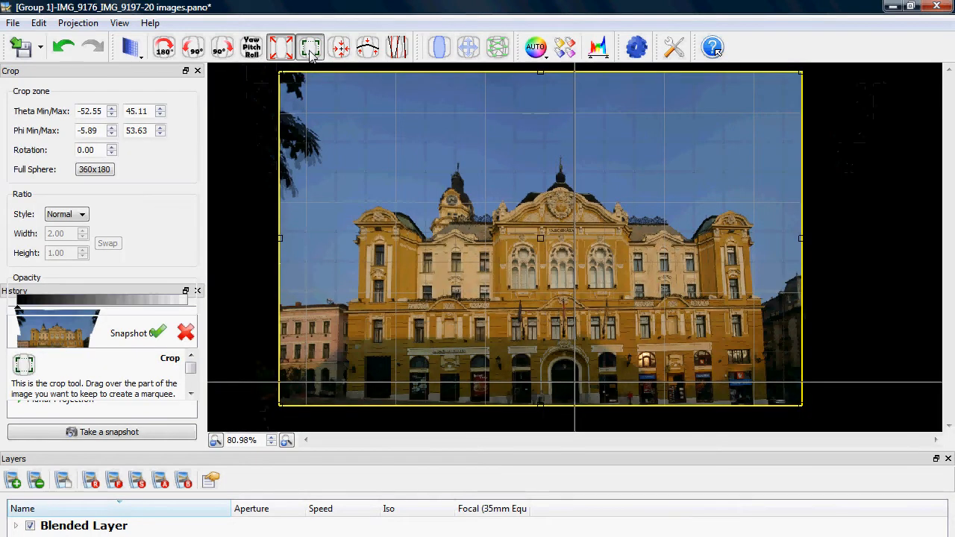
left_click_drag(550, 72, 550, 142)
left_click_drag(801, 283, 789, 277)
left_click_drag(533, 406, 534, 420)
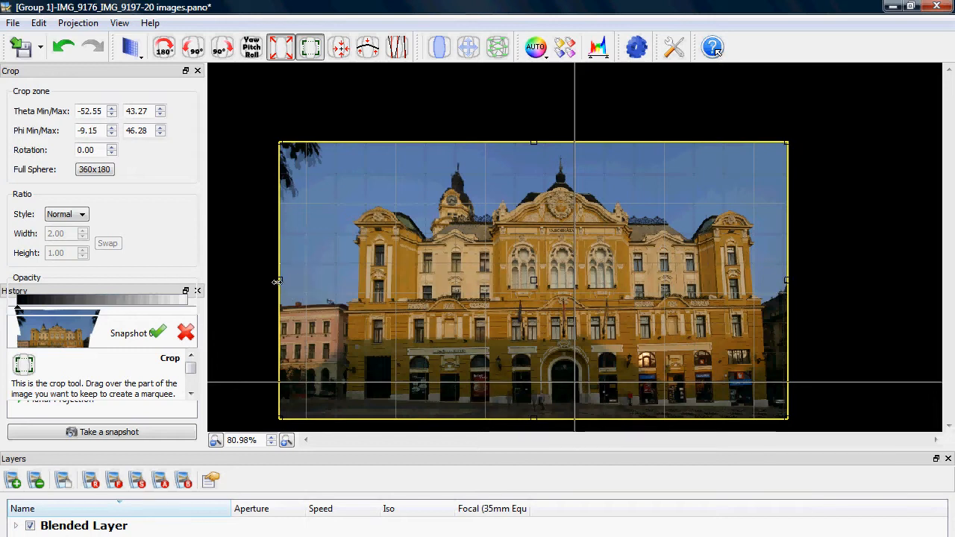
left_click_drag(286, 281, 322, 285)
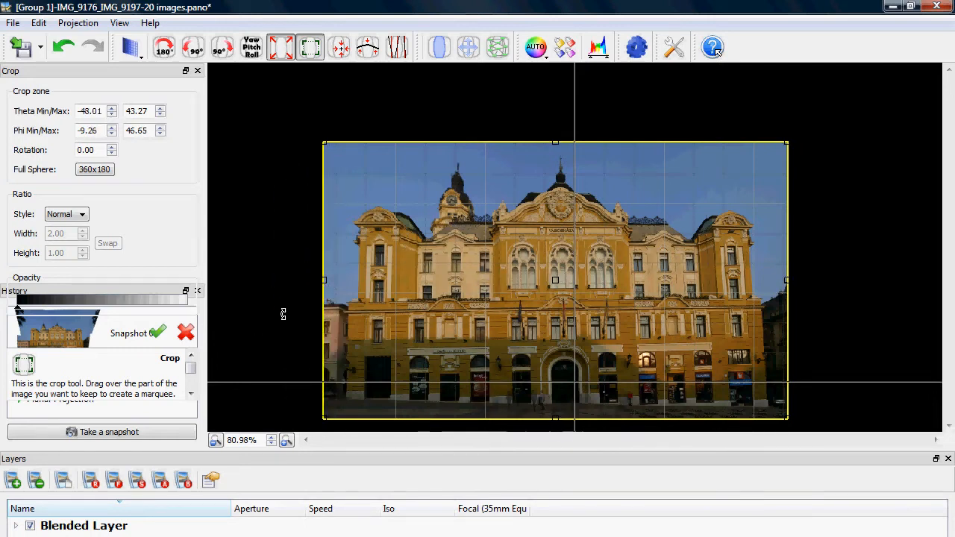
left_click(160, 335)
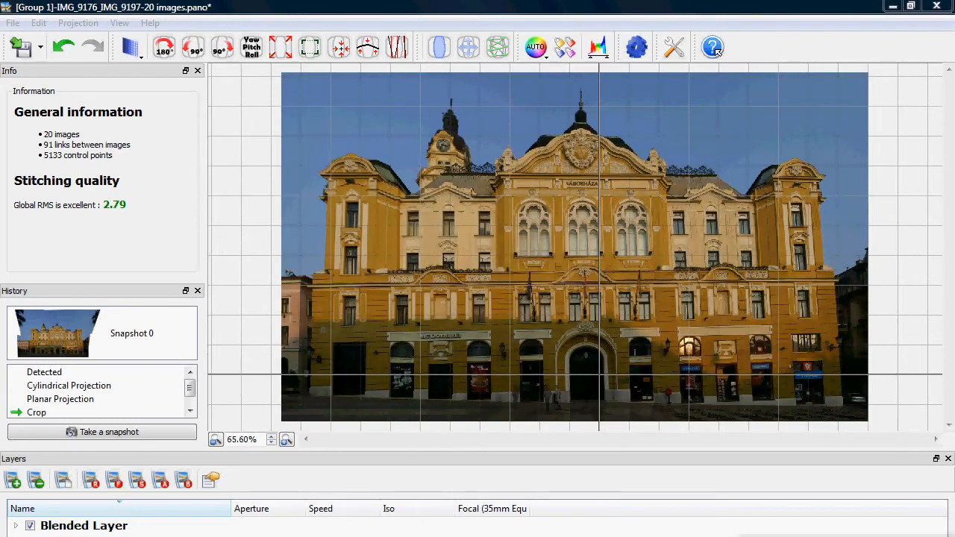
- Adjust the RGB levels, raising the black input slightly and lowering the white input to just beyond the histogram's bright end, and apply them
left_click(546, 58)
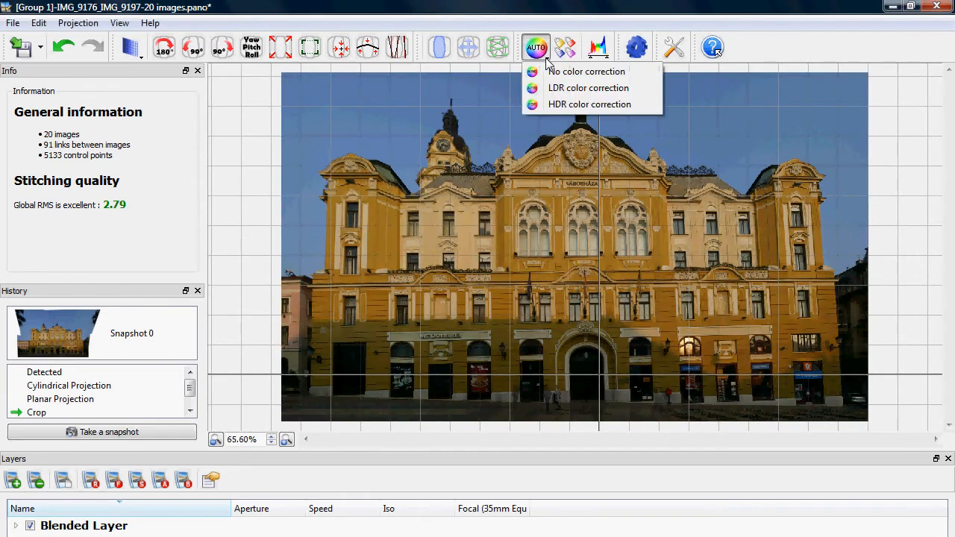
left_click(603, 53)
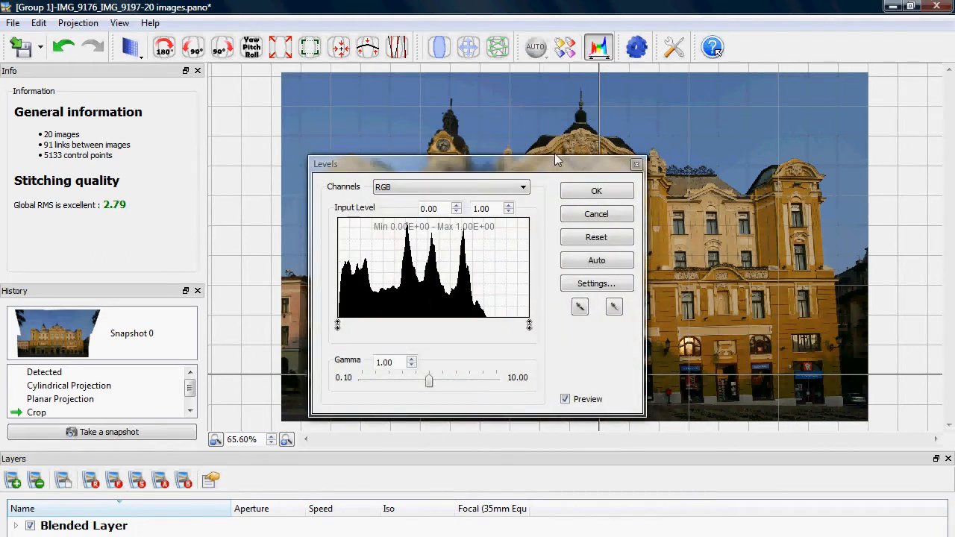
left_click_drag(555, 162, 262, 81)
left_click(323, 178)
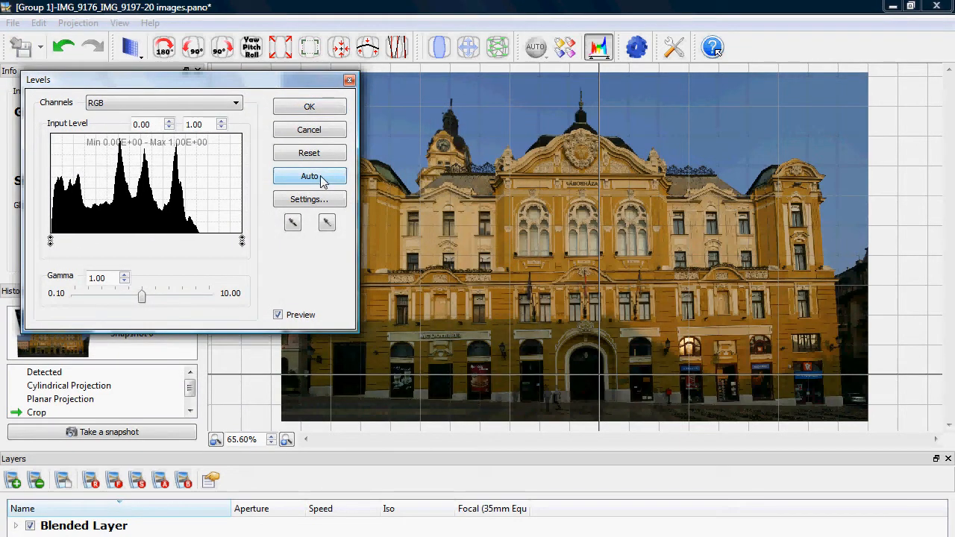
left_click_drag(51, 241, 52, 242)
left_click_drag(242, 243, 206, 244)
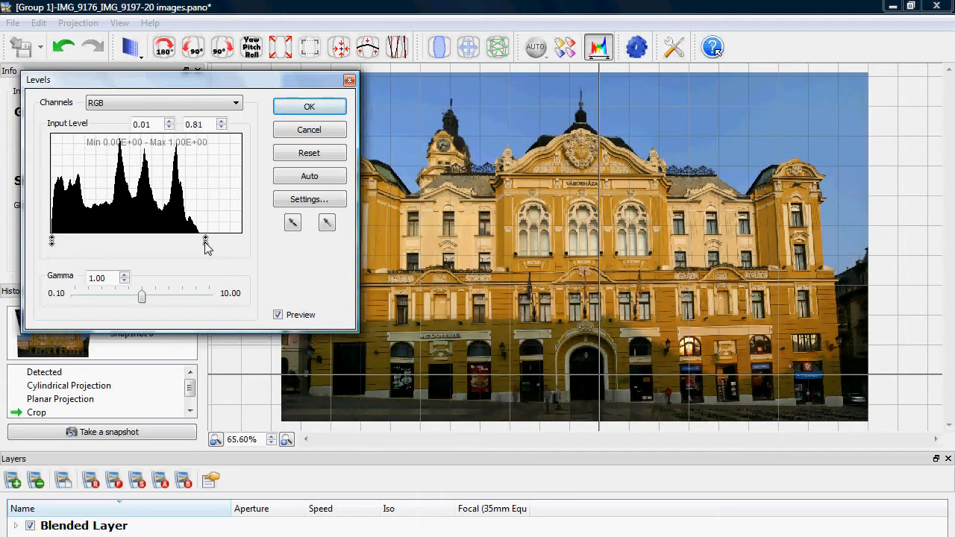
left_click_drag(208, 248, 212, 250)
left_click_drag(52, 241, 53, 244)
left_click(297, 107)
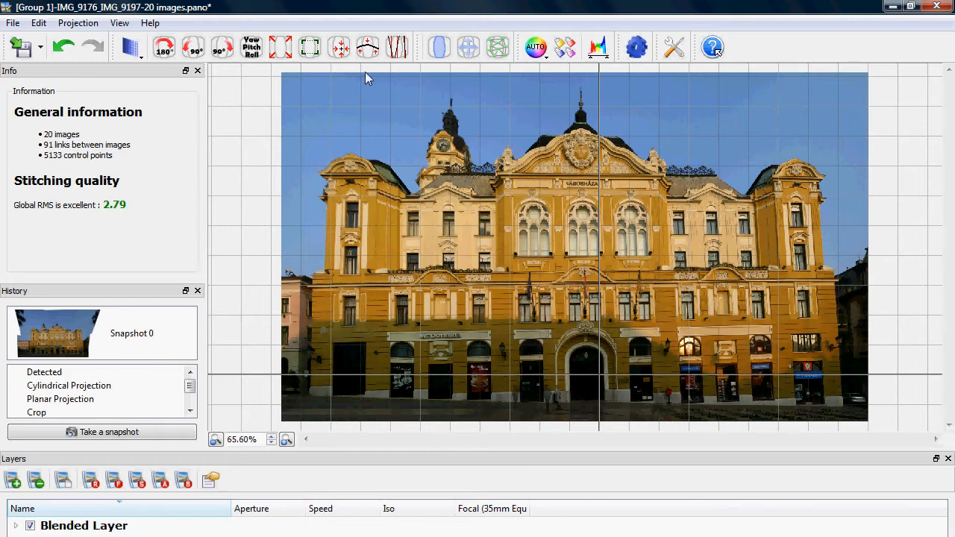
- With the Verticals tool, draw four horizontal guide lines along the middle cornice, the two ground-floor ledges and the base of the central pediment
left_click(401, 48)
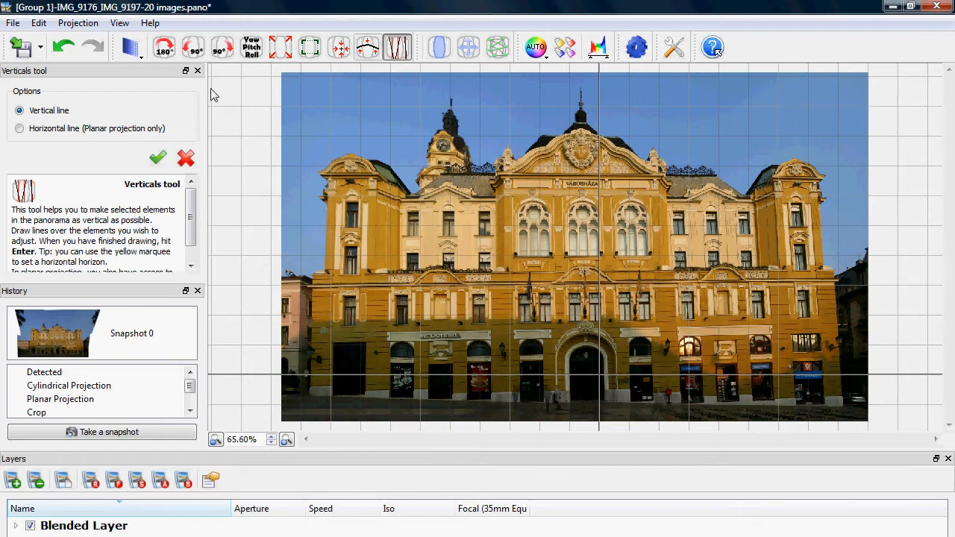
left_click(20, 129)
left_click_drag(308, 286, 837, 280)
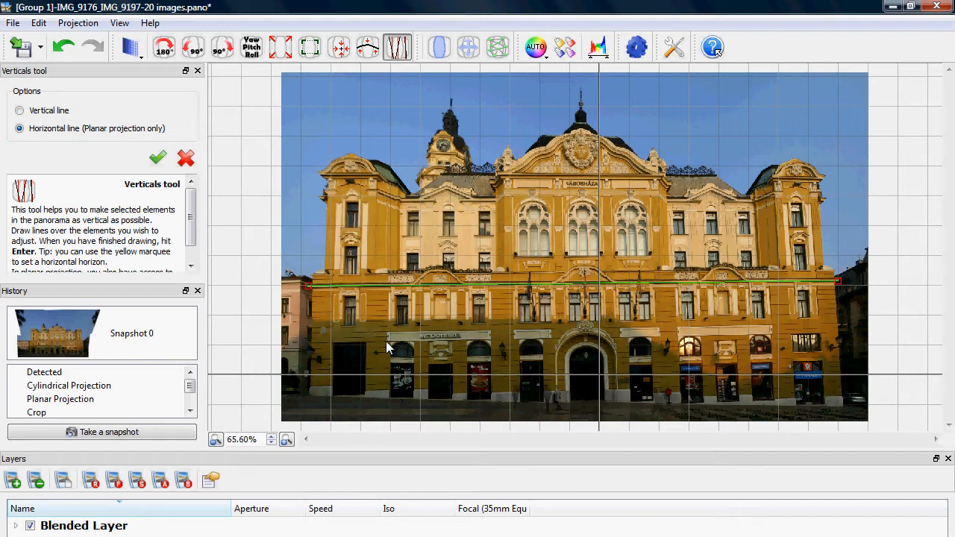
left_click_drag(387, 341, 491, 339)
left_click_drag(678, 335, 774, 340)
left_click_drag(499, 177, 665, 175)
- Draw vertical guide lines along both outer building edges and both sides of the central section, and apply the straightening
left_click(21, 112)
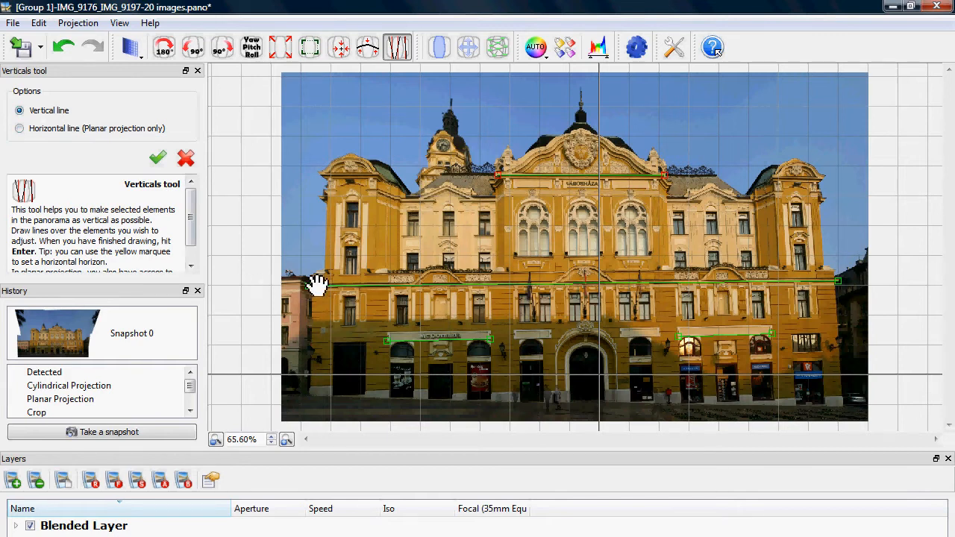
mouse_move(312, 280)
left_mouse_down()
mouse_move(319, 390)
mouse_move(311, 389)
left_mouse_up()
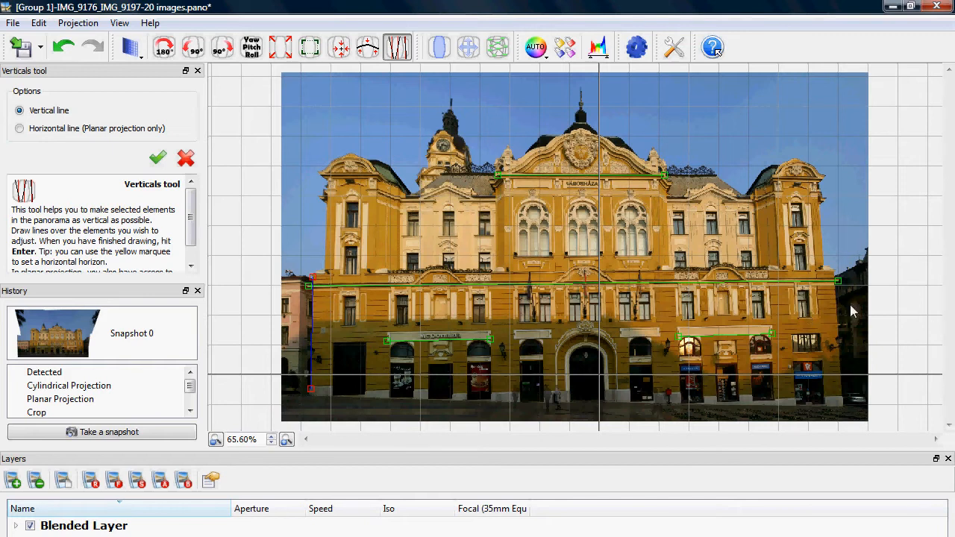
mouse_move(834, 272)
left_mouse_down()
mouse_move(853, 381)
mouse_move(844, 401)
left_mouse_up()
left_click_drag(504, 191, 503, 271)
left_click_drag(659, 191, 664, 269)
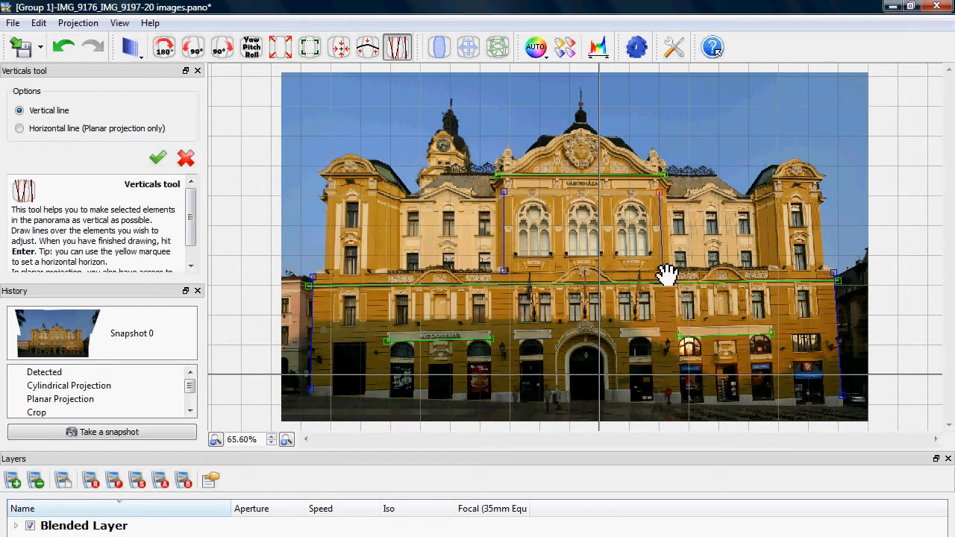
left_click(157, 158)
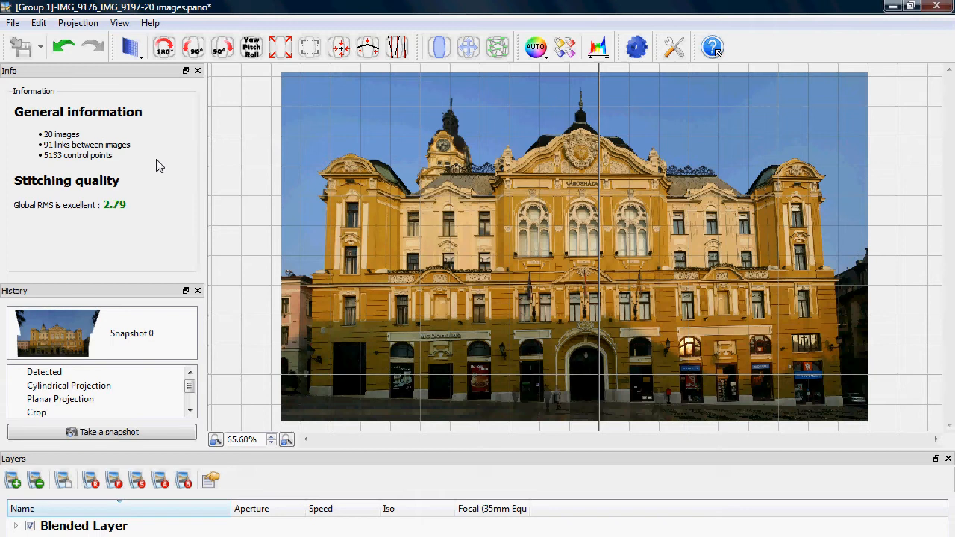
- In the 8-image panorama, draw three horizontal guide lines along the main building's roof cornice, the ledge above the ground floor and the facade base
left_click(321, 536)
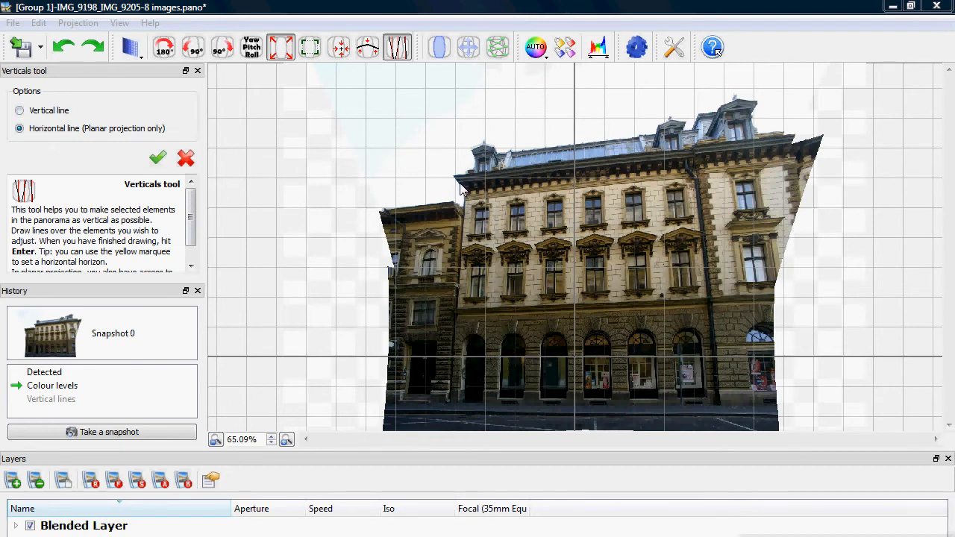
left_click_drag(458, 182, 690, 159)
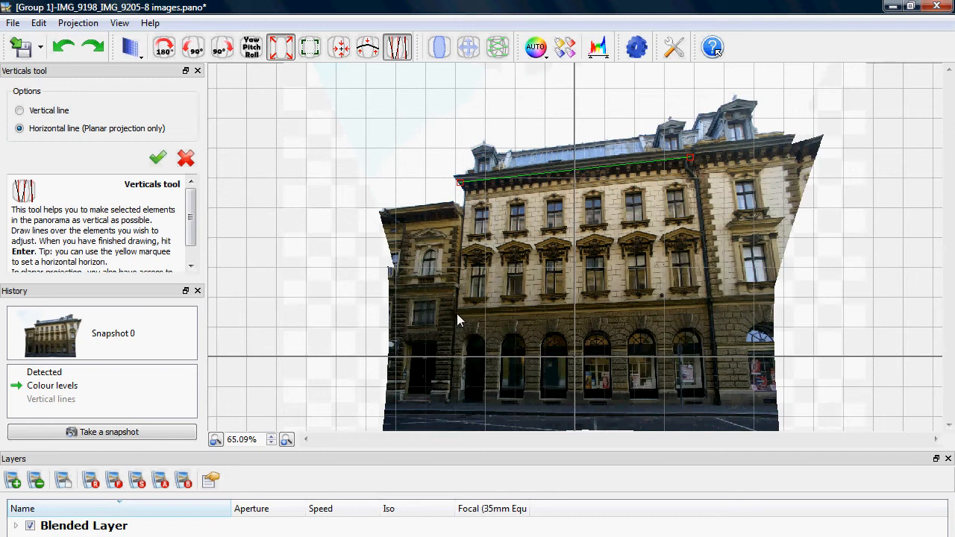
mouse_move(455, 313)
left_mouse_down()
mouse_move(700, 313)
mouse_move(705, 303)
left_mouse_up()
left_click_drag(450, 401, 715, 407)
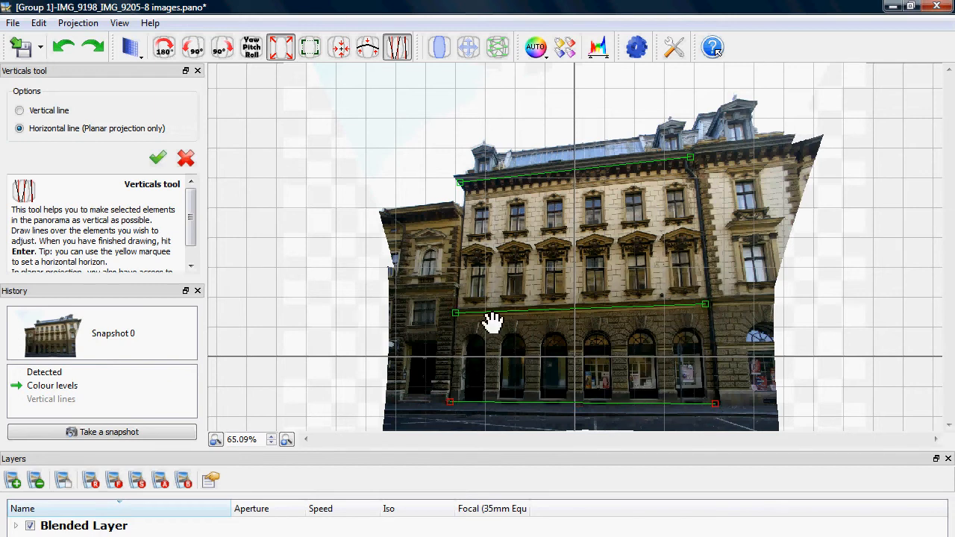
- Draw three vertical guide lines, one along the drainpipe edge and two along the opposite corner of the main facade, and apply the straightening
left_click(19, 110)
mouse_move(695, 180)
left_mouse_down()
mouse_move(725, 357)
mouse_move(716, 403)
left_mouse_up()
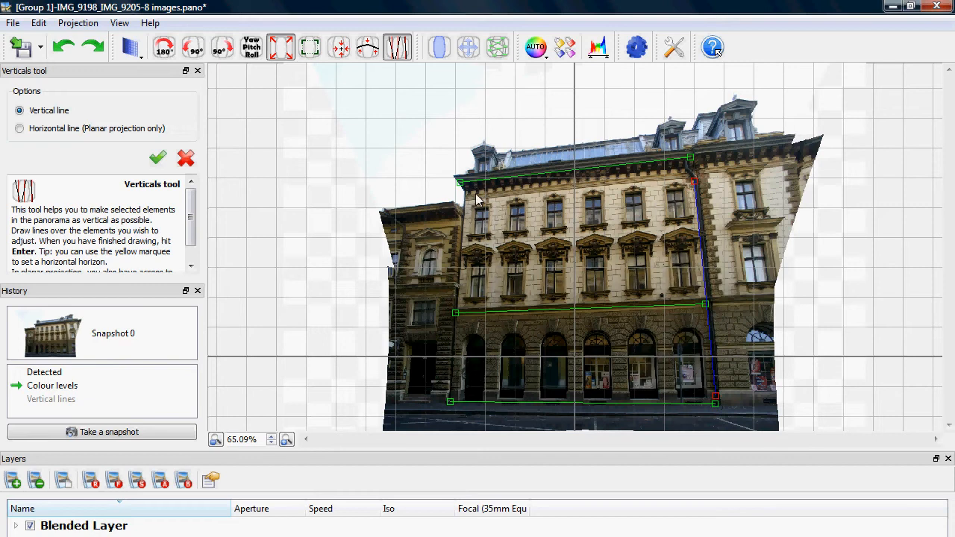
left_click_drag(465, 203, 457, 303)
left_click_drag(456, 321, 453, 393)
left_click(157, 159)
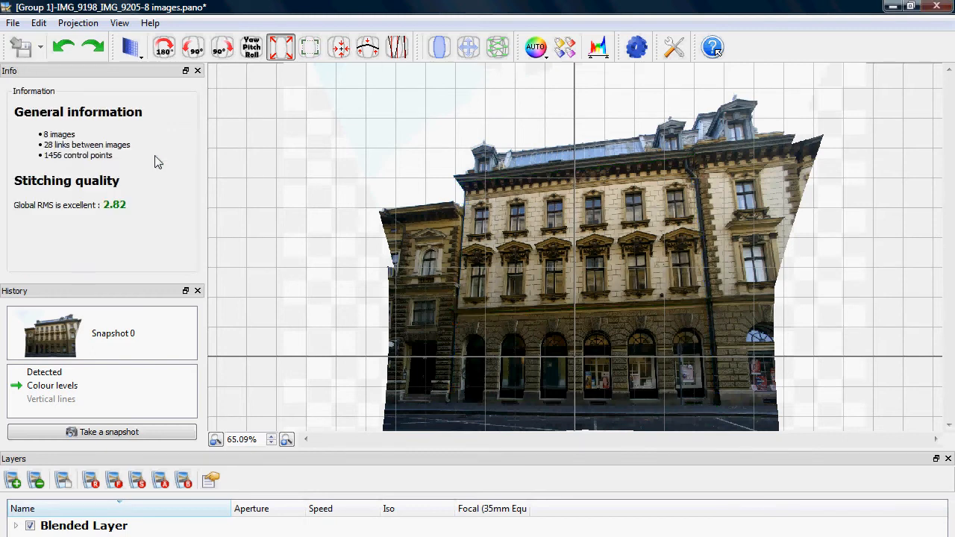
key("ctrl+y")
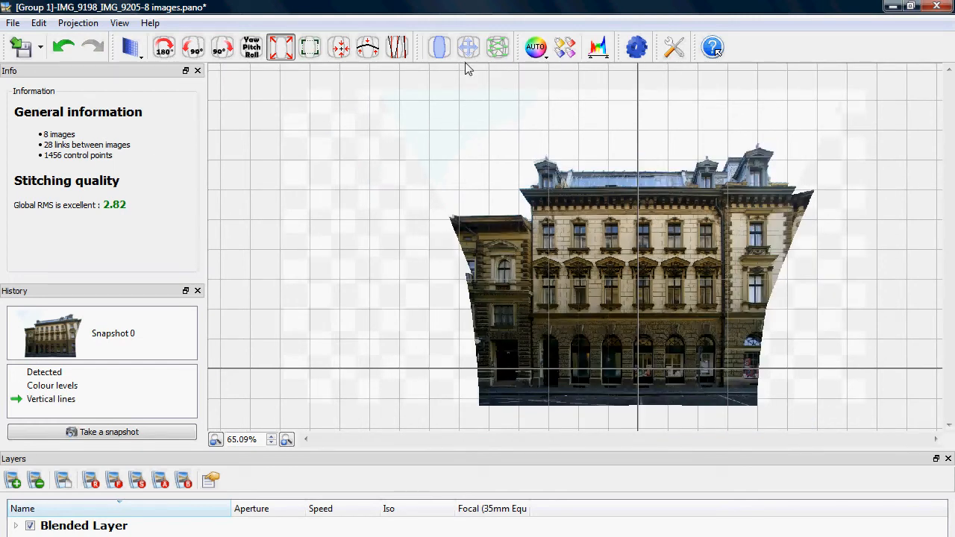
- Crop the panorama around the main facade to Theta -43.68 to 37.18 and Phi -12.31 to 59.79
left_click(316, 47)
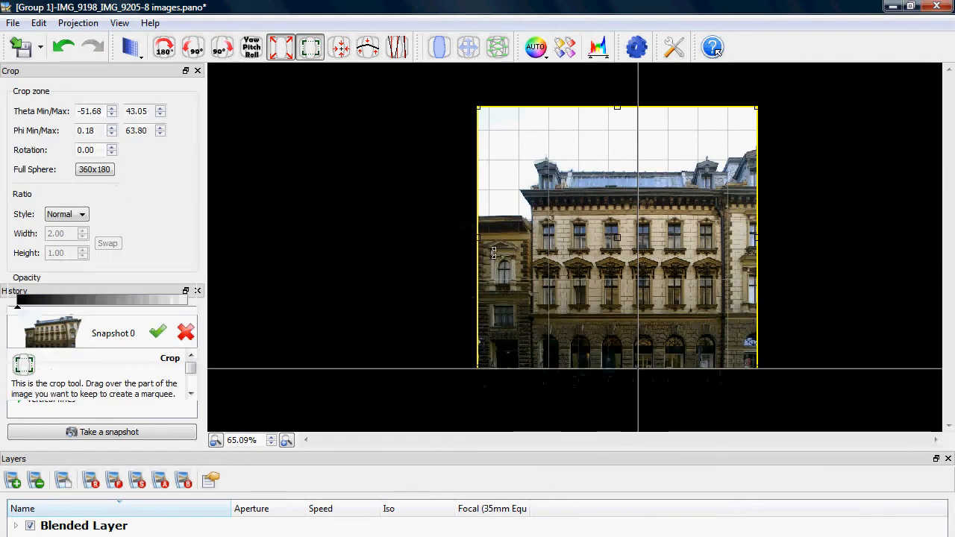
left_click_drag(643, 378, 653, 397)
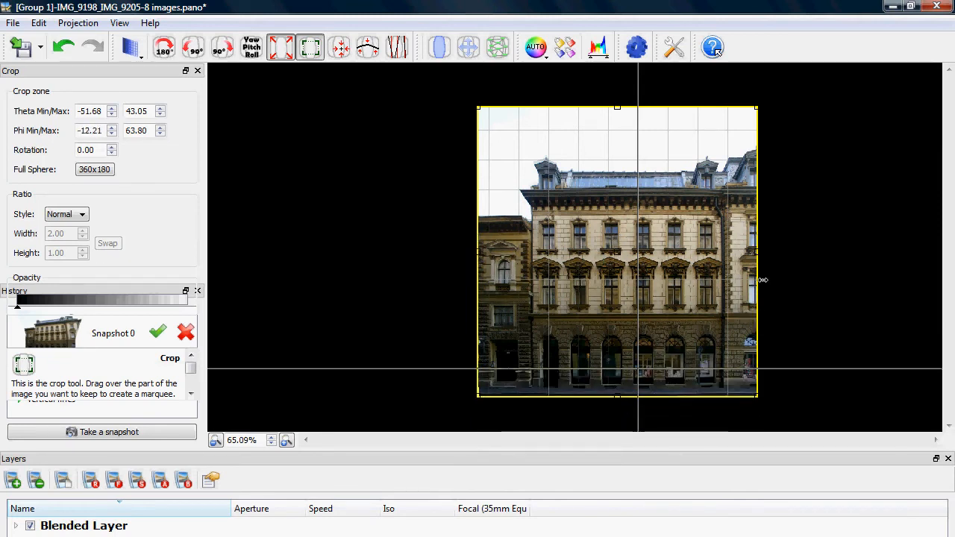
left_click_drag(758, 251, 736, 255)
left_click_drag(476, 252, 516, 254)
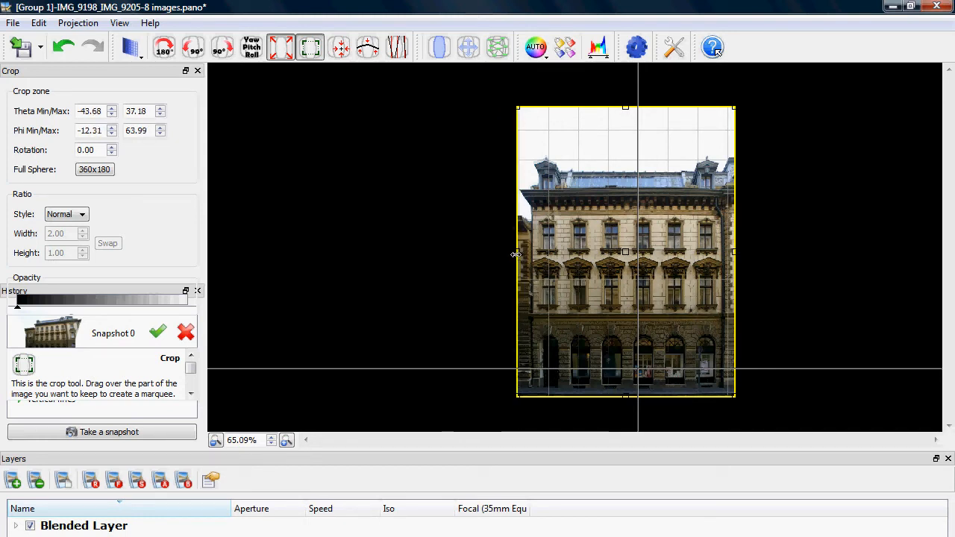
left_click_drag(628, 109, 628, 150)
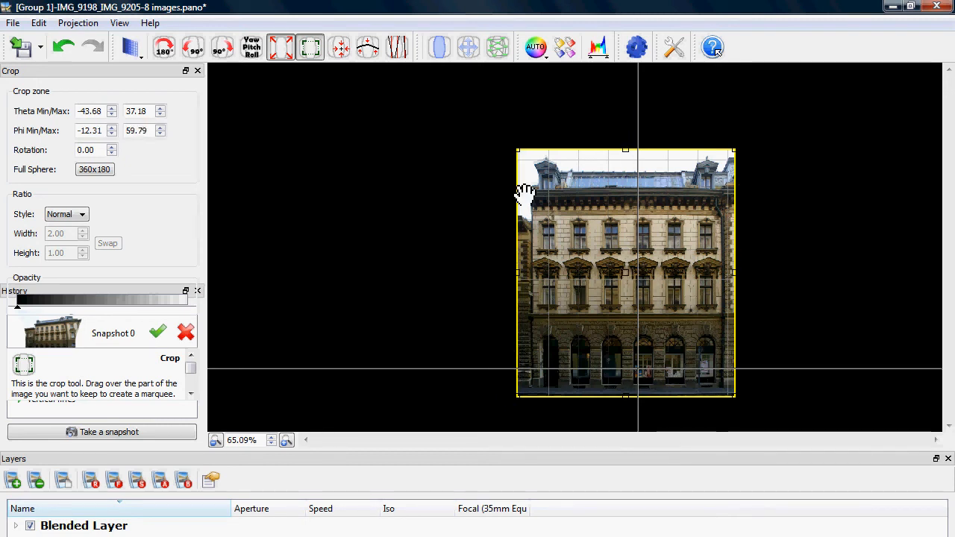
left_click(158, 333)
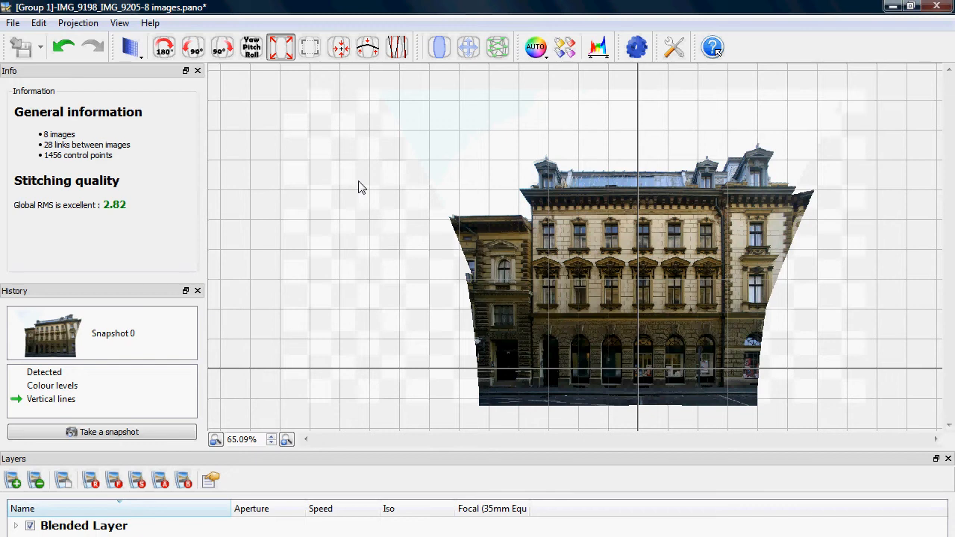
key("Return")
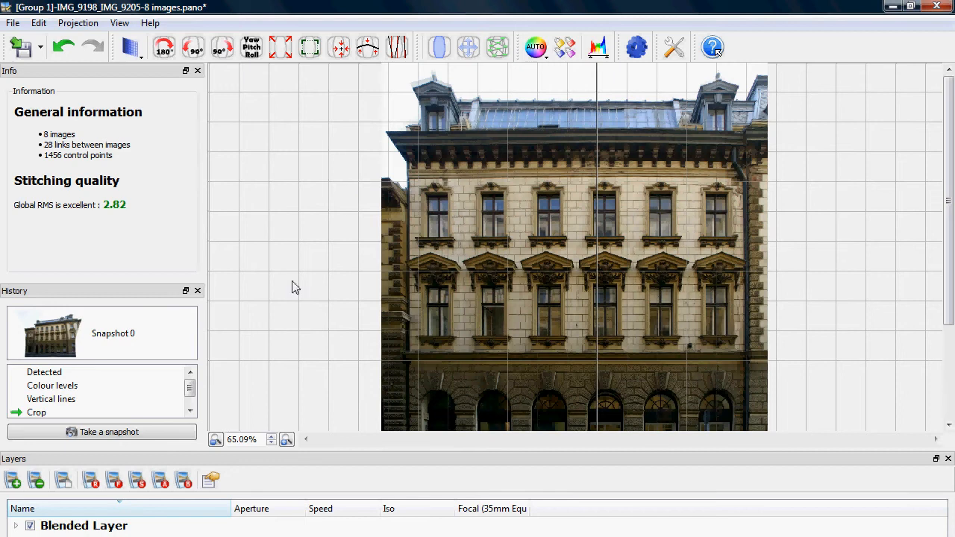
left_click(216, 440)
left_click(216, 440)
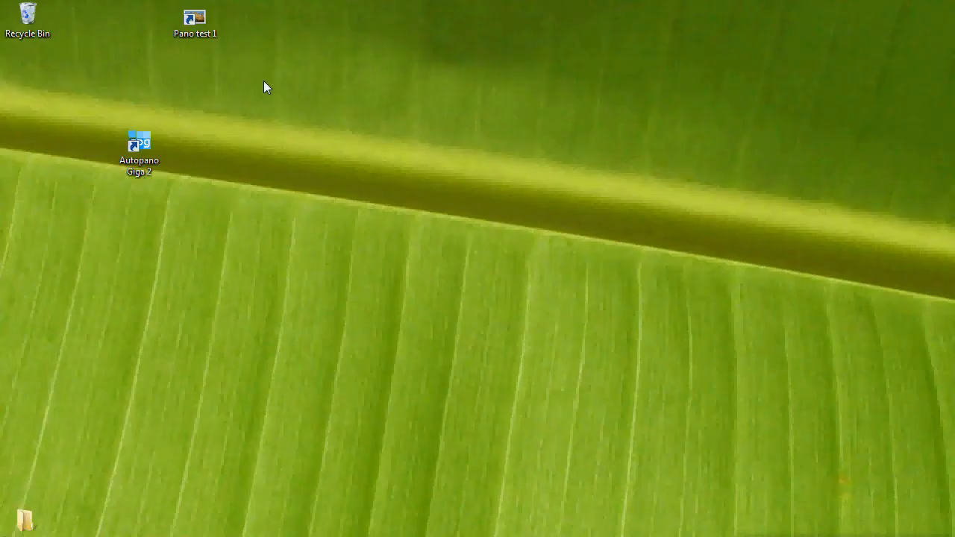
- Open the rendered yellow building panorama, Pano test 1, from the desktop and examine the central window details up close
double_click(202, 15)
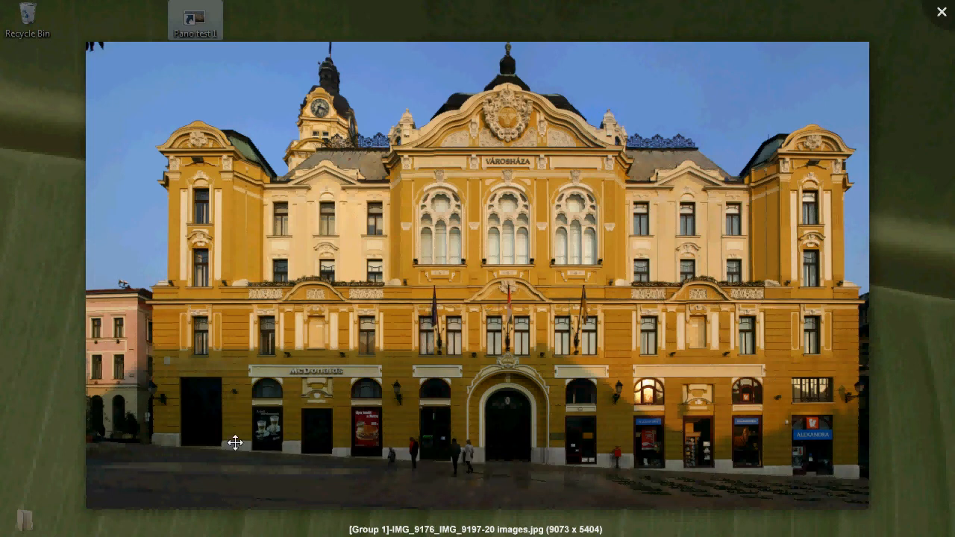
scroll(523, 233, "up", 5)
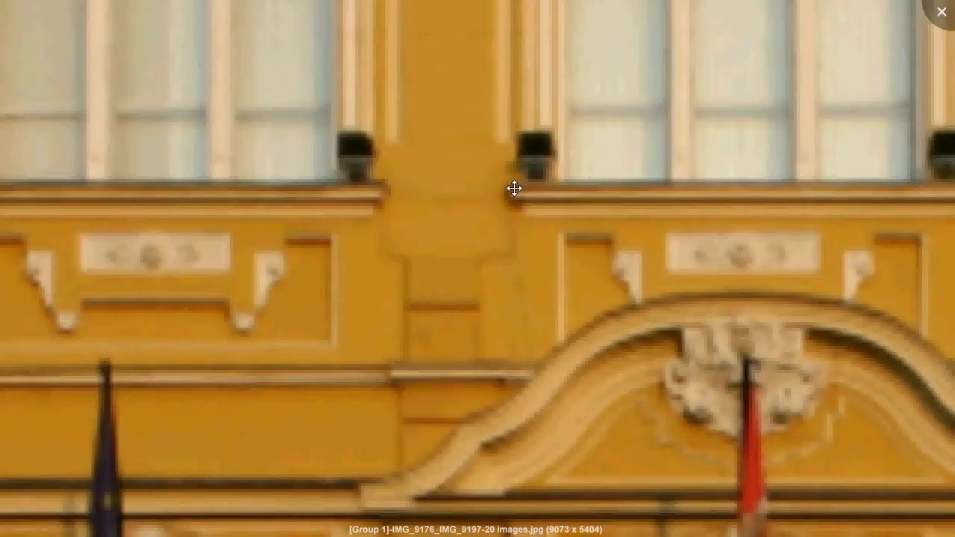
left_click_drag(514, 122, 416, 401)
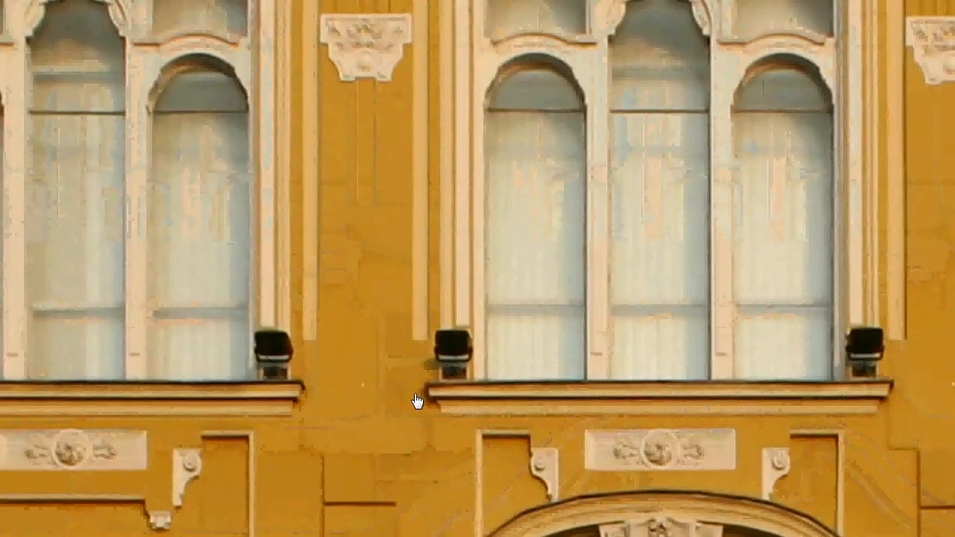